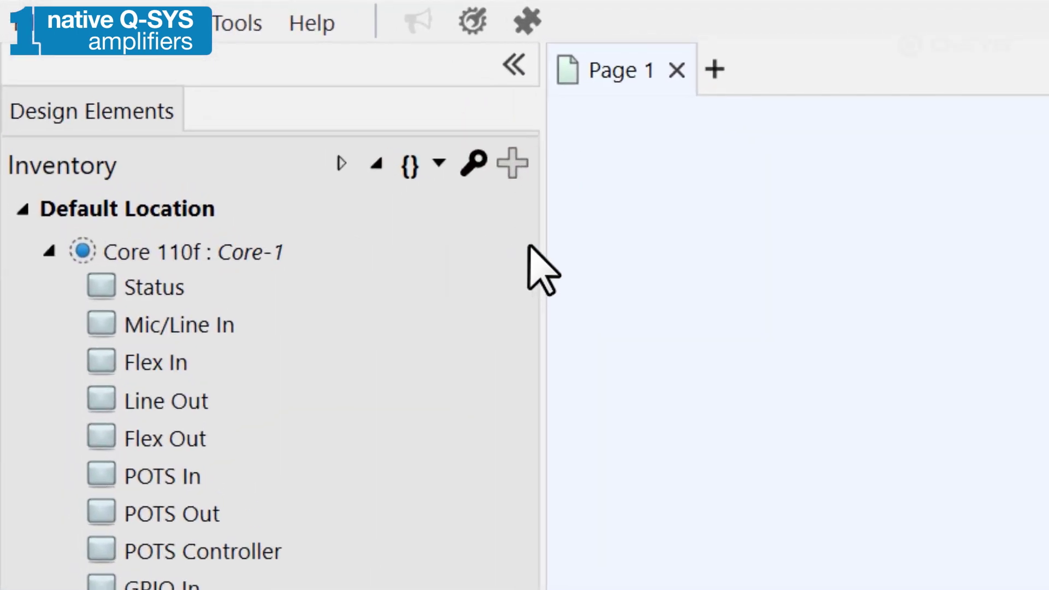
# Add a CX-Q networked amplifier from the Amplifiers catalog to the inventory
pyautogui.click(516, 165)
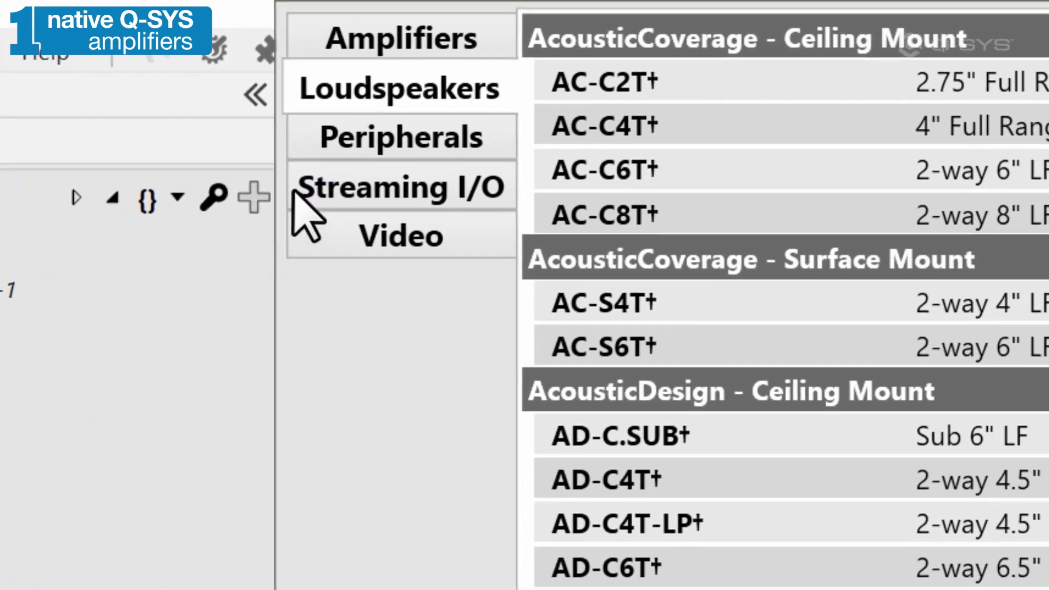
pyautogui.click(492, 52)
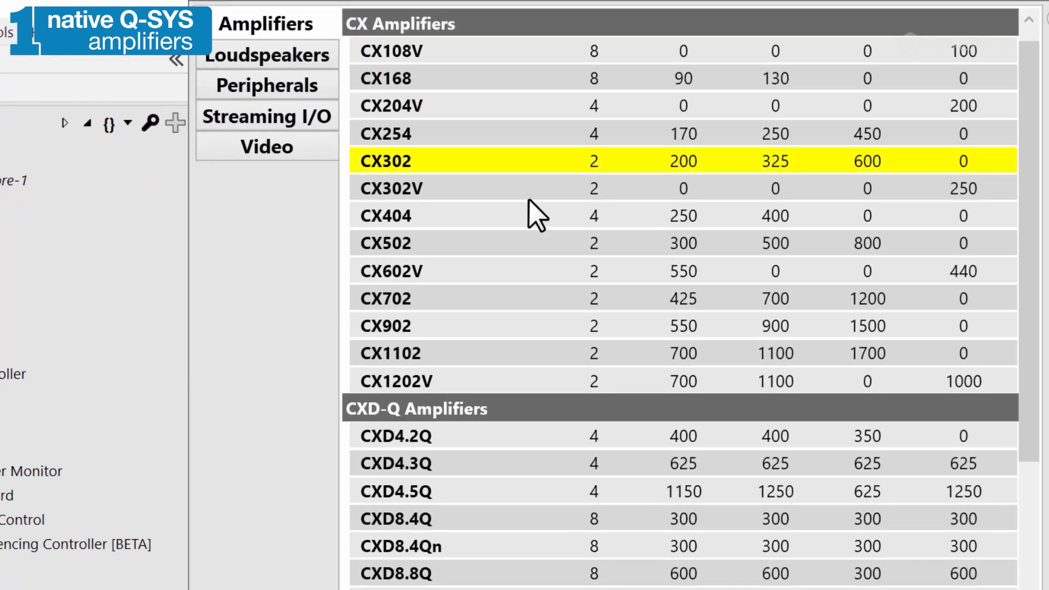
pyautogui.scroll(-3, 601, 350)
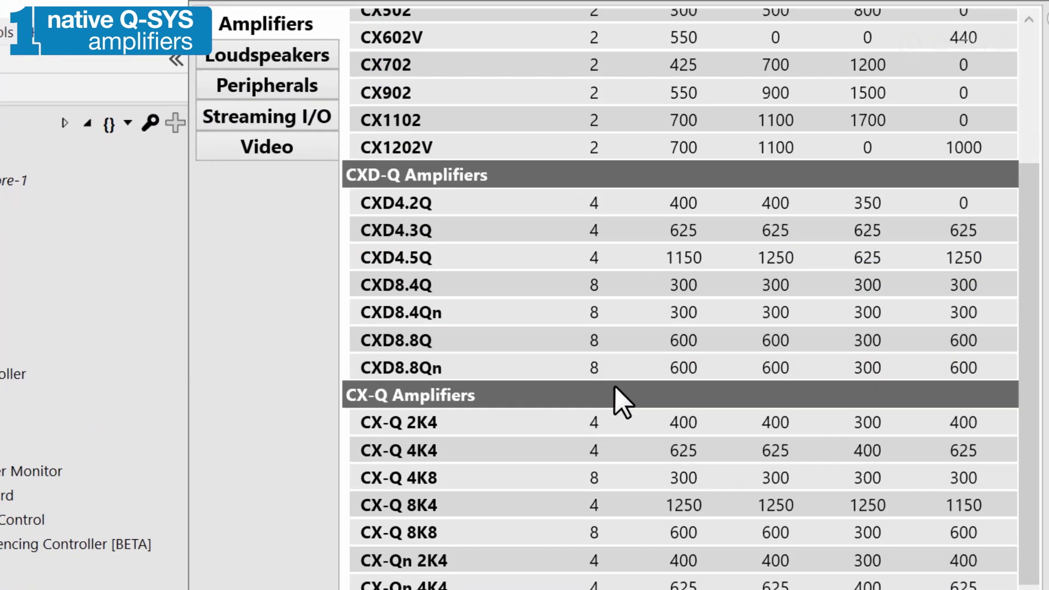
pyautogui.scroll(-3, 616, 387)
pyautogui.scroll(2, 632, 534)
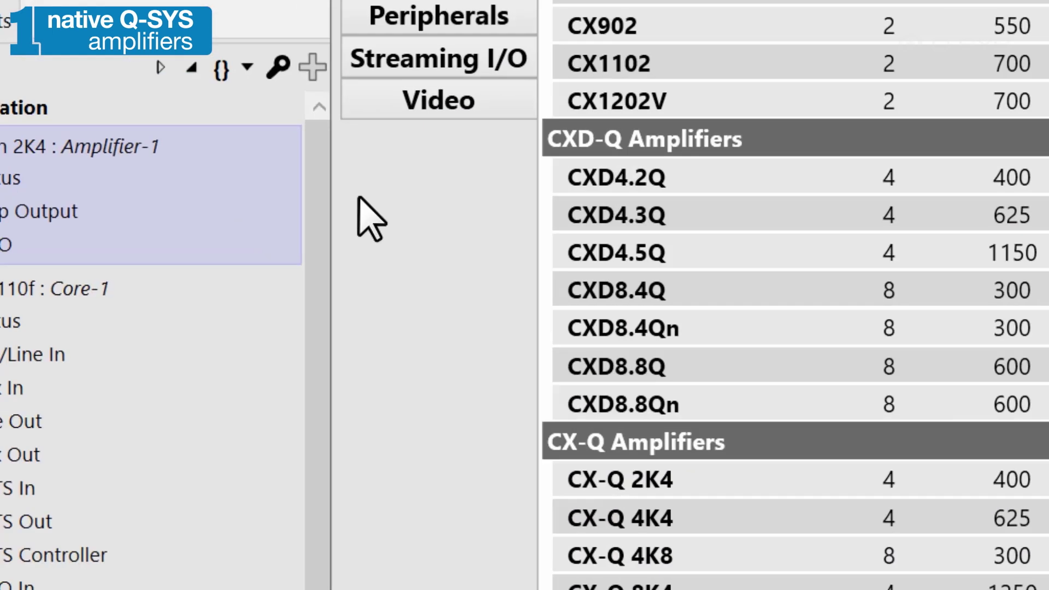
pyautogui.click(224, 155)
# Place the amplifier's Status and Amp Output blocks on Page 1
pyautogui.moveTo(166, 303); pyautogui.dragTo(744, 291)
pyautogui.doubleClick(327, 119)
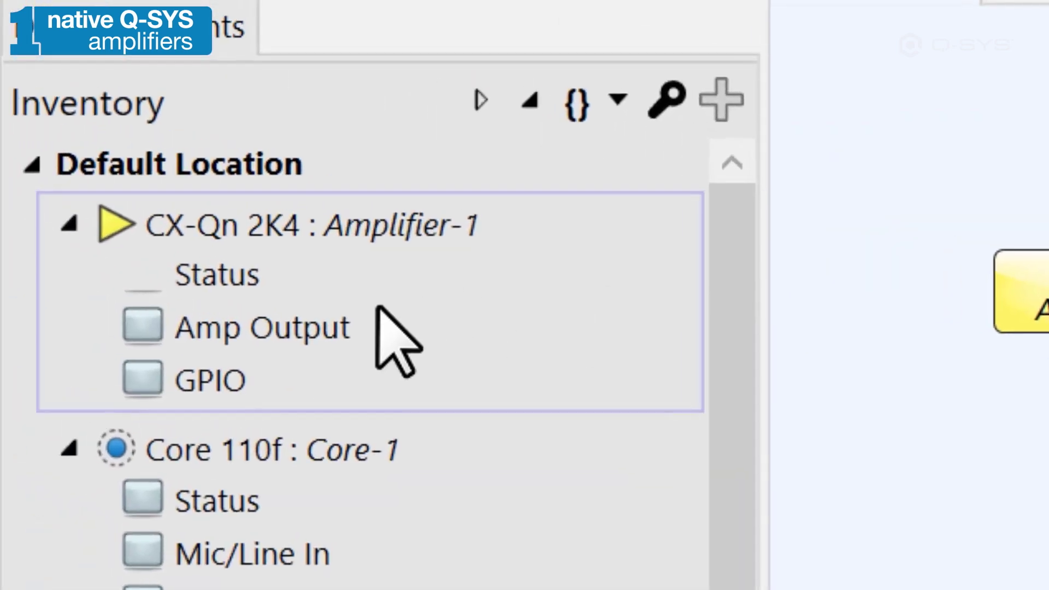
pyautogui.click(273, 322)
pyautogui.moveTo(295, 328); pyautogui.dragTo(1009, 478)
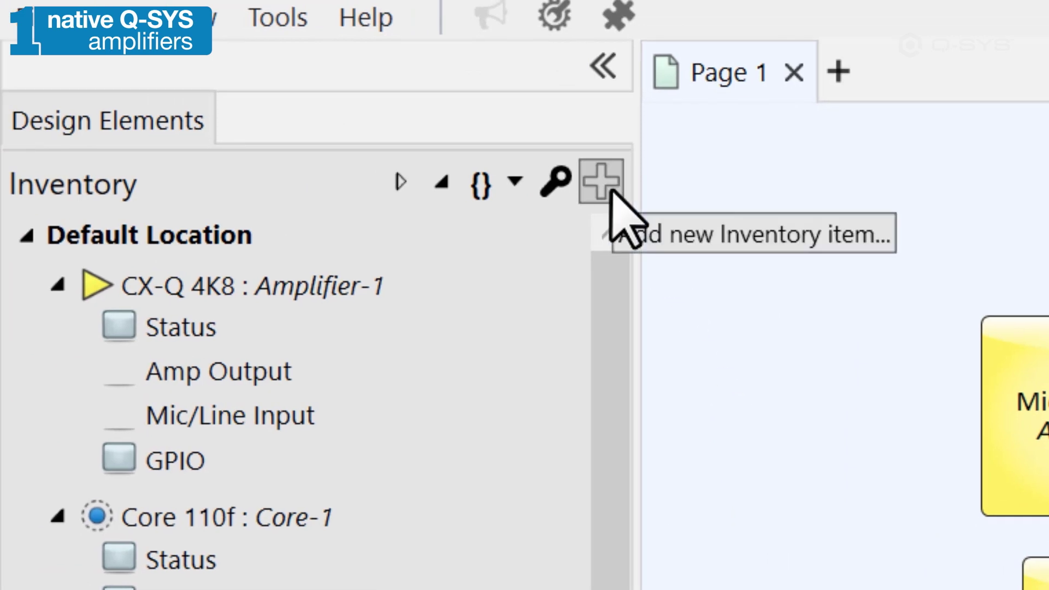
pyautogui.click(602, 181)
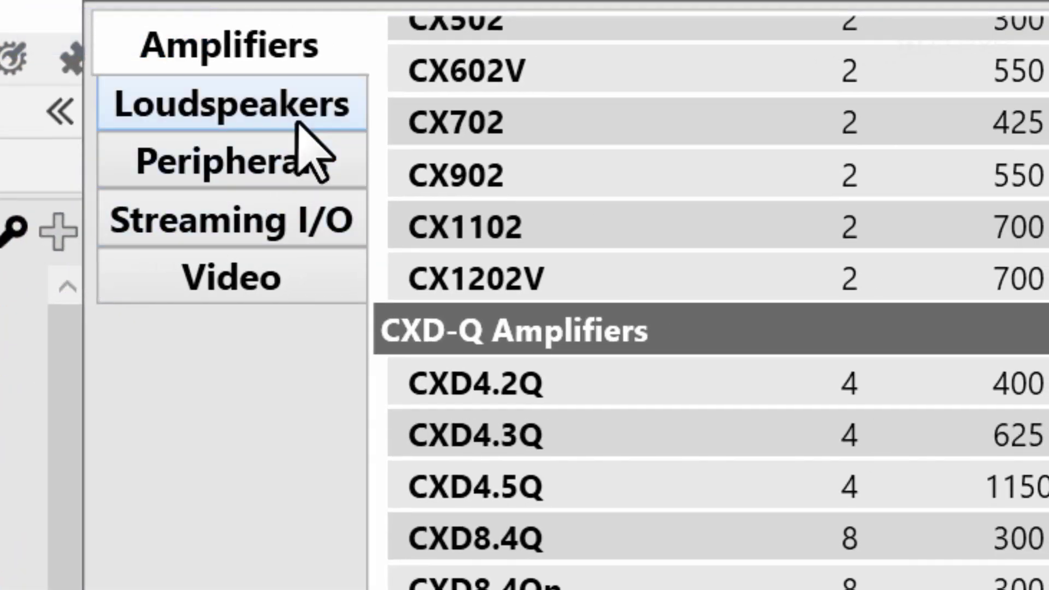
# Add a Generic Speaker from the Loudspeakers catalog to the inventory
pyautogui.click(298, 122)
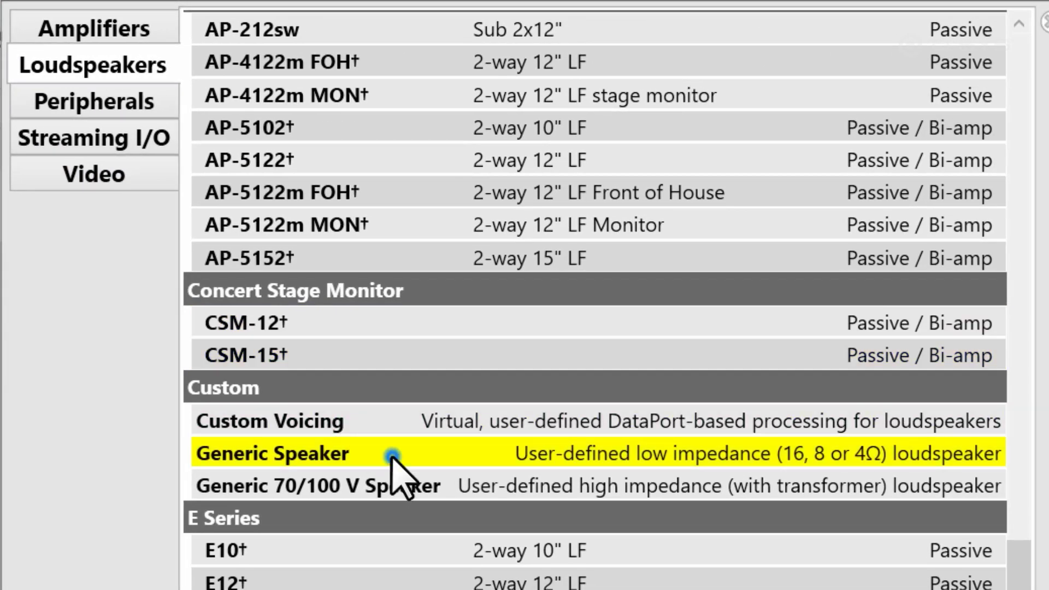
pyautogui.click(392, 456)
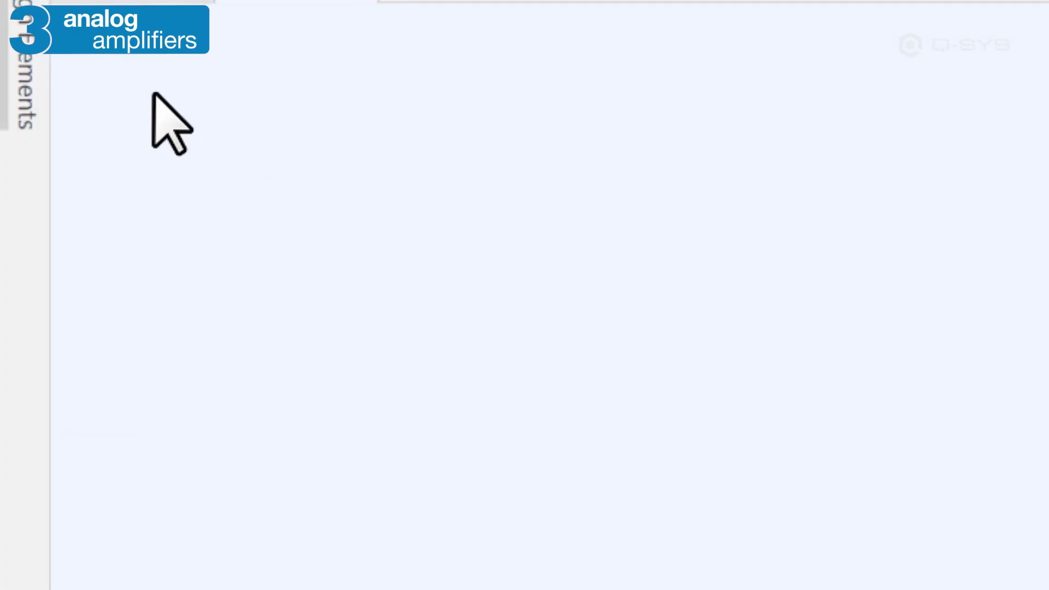
# Expand the Design Elements inventory to reach the Core's Line Out item
pyautogui.click(36, 52)
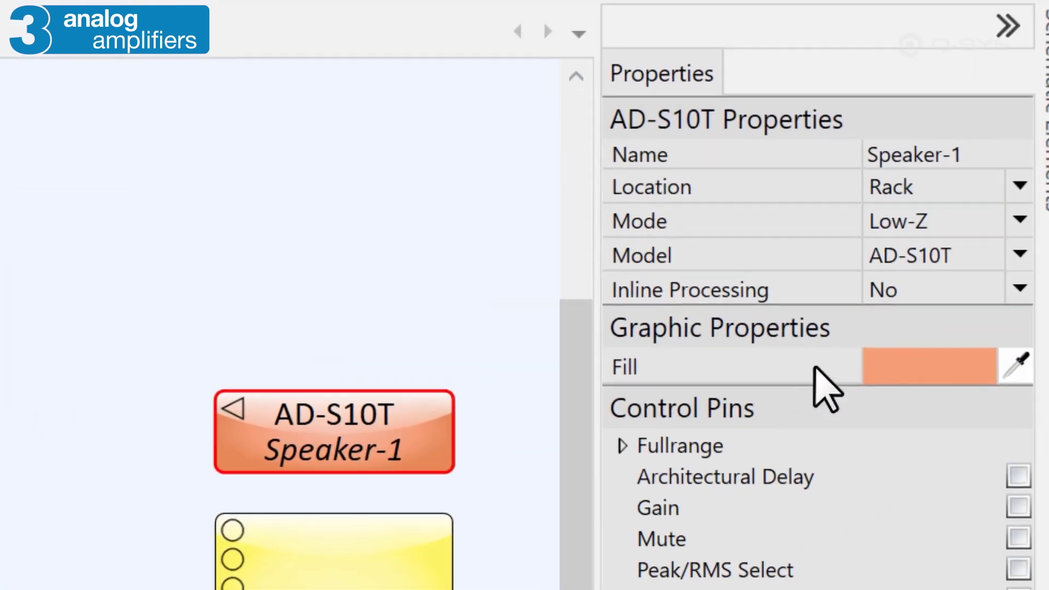
# Set Speaker-1's Inline Processing property to Yes
pyautogui.click(920, 305)
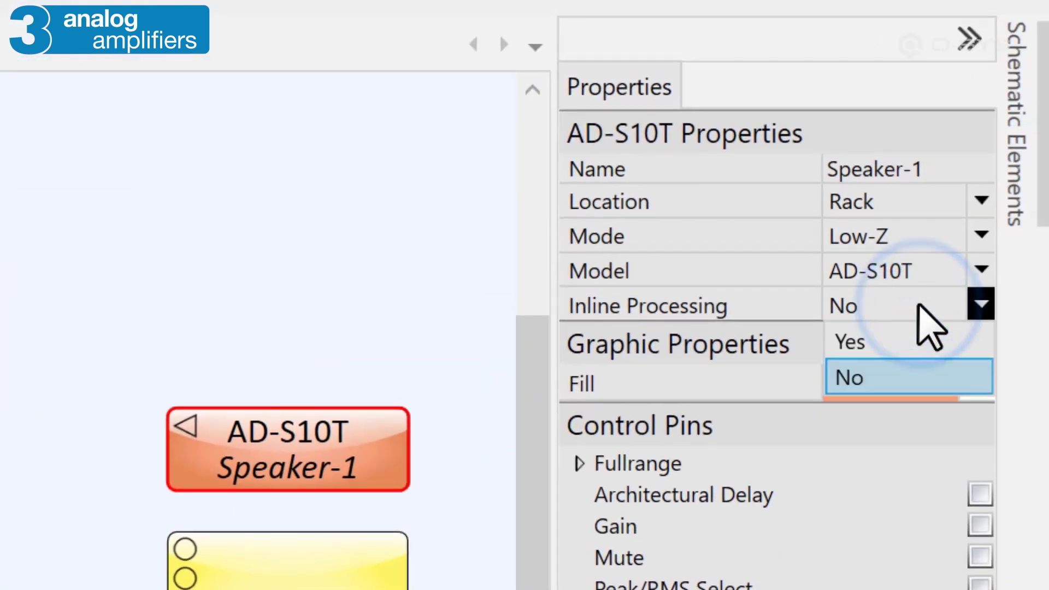
pyautogui.click(924, 350)
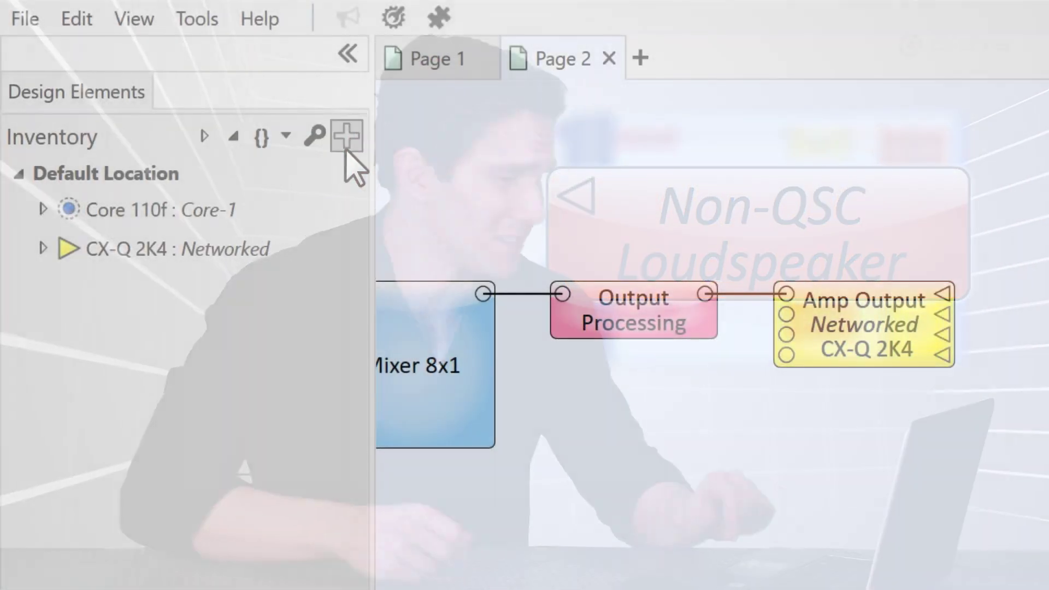
pyautogui.click(347, 144)
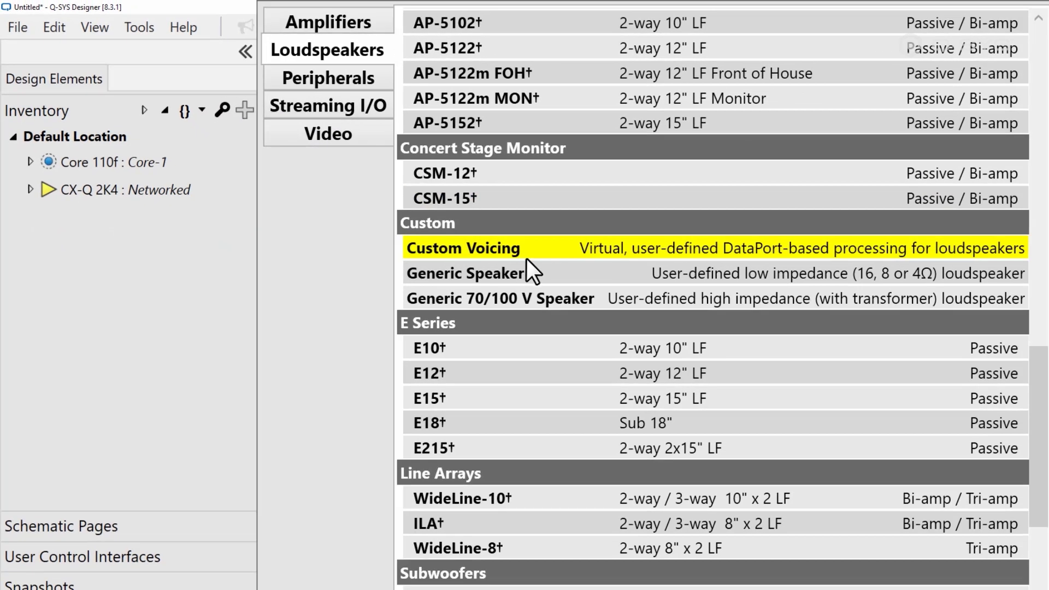
# Add a Generic Speaker and a Custom Voicing, placing Voicing-1 below the speaker
pyautogui.click(509, 274)
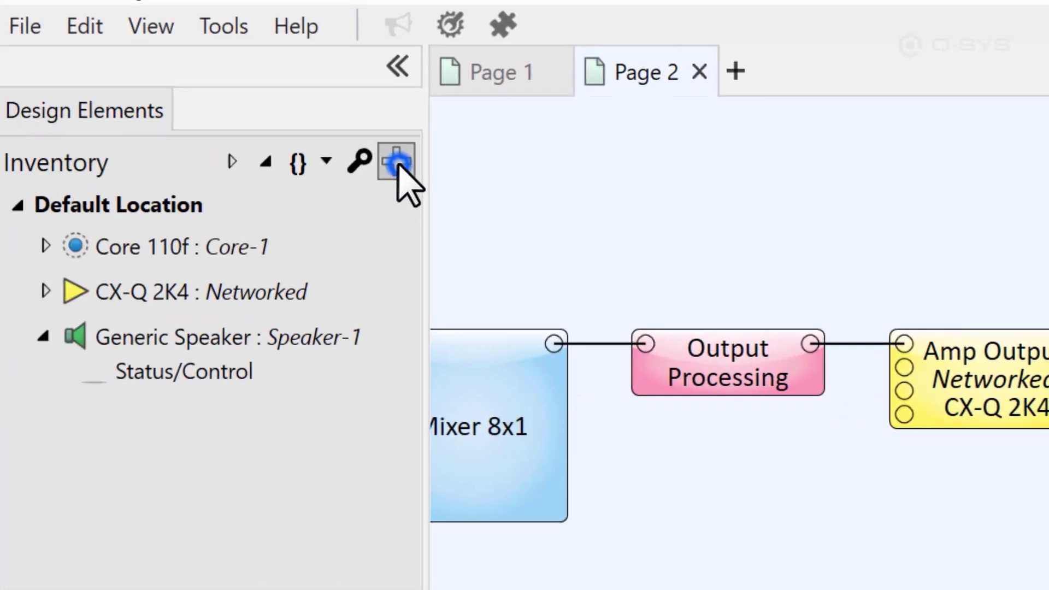
pyautogui.click(105, 129)
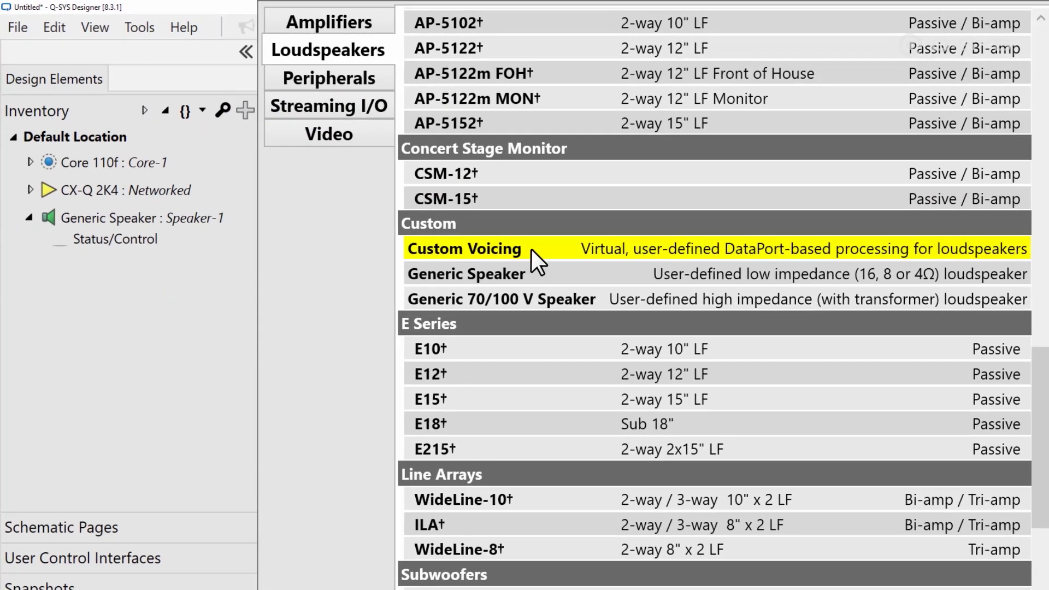
pyautogui.click(546, 253)
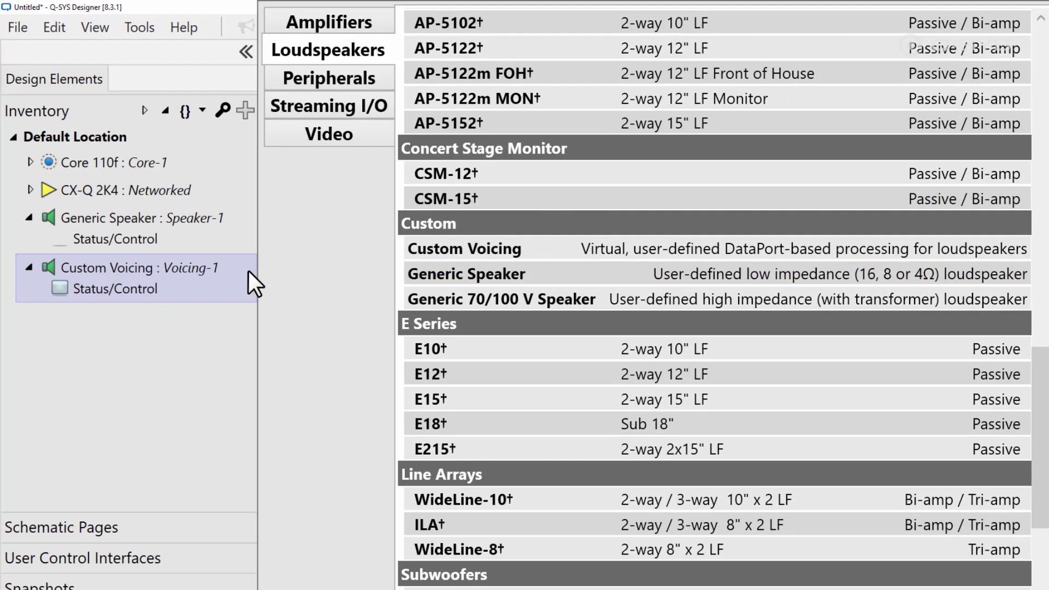
pyautogui.click(175, 288)
pyautogui.moveTo(84, 284); pyautogui.dragTo(100, 294)
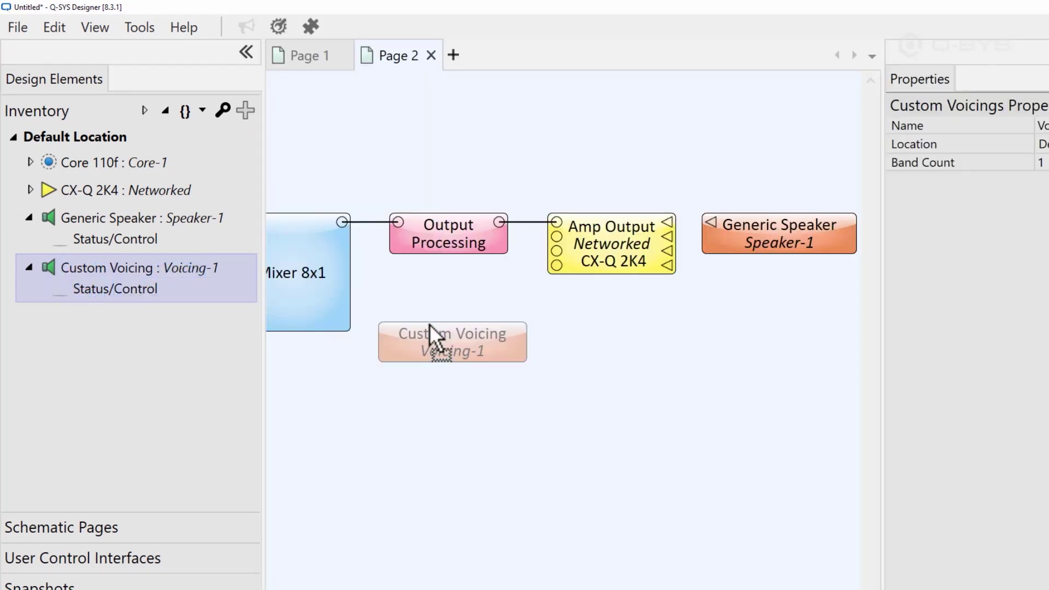
pyautogui.moveTo(430, 324); pyautogui.dragTo(705, 306)
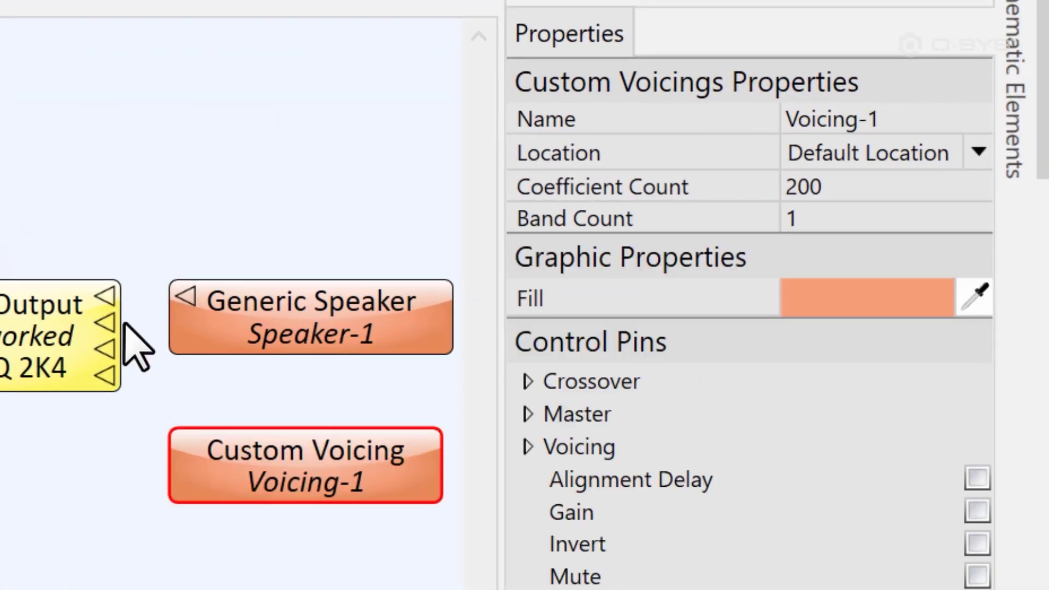
# Wire Amp Output A to the Generic Speaker and set its Custom Voicing to Voicing-1
pyautogui.moveTo(107, 297); pyautogui.dragTo(188, 298)
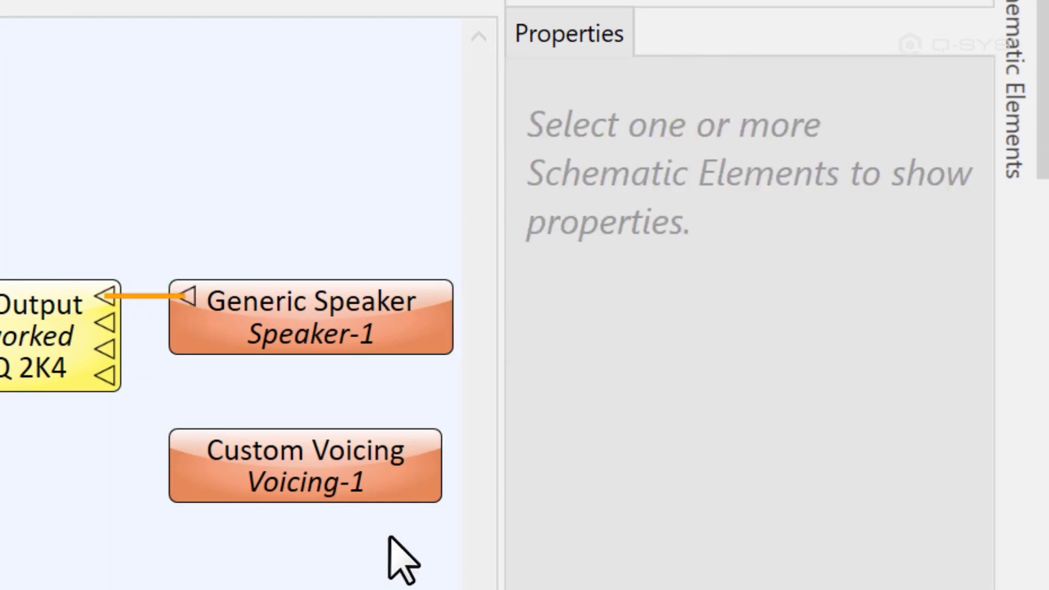
pyautogui.click(401, 495)
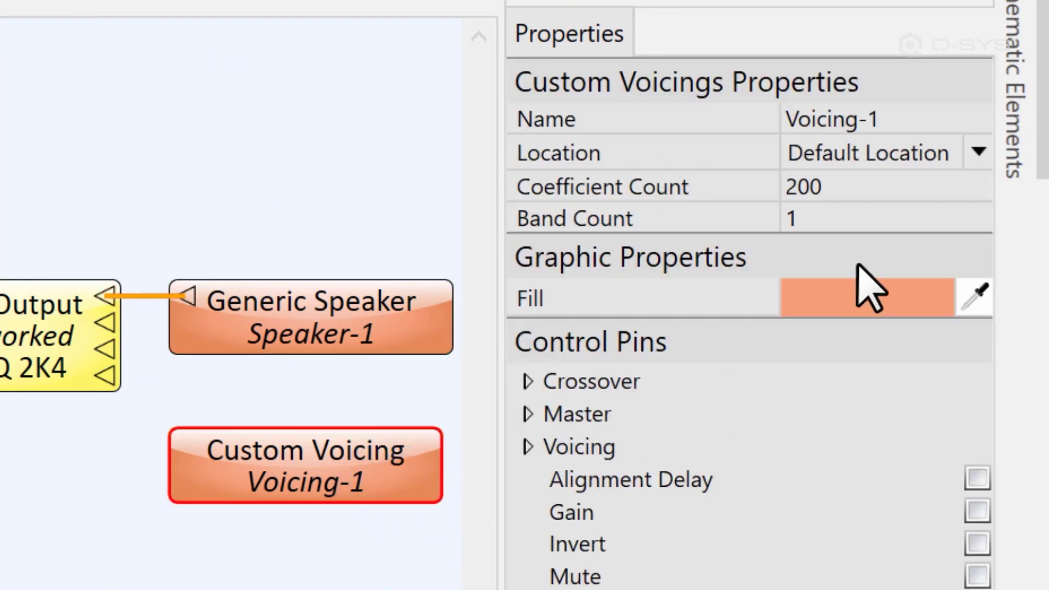
pyautogui.click(416, 343)
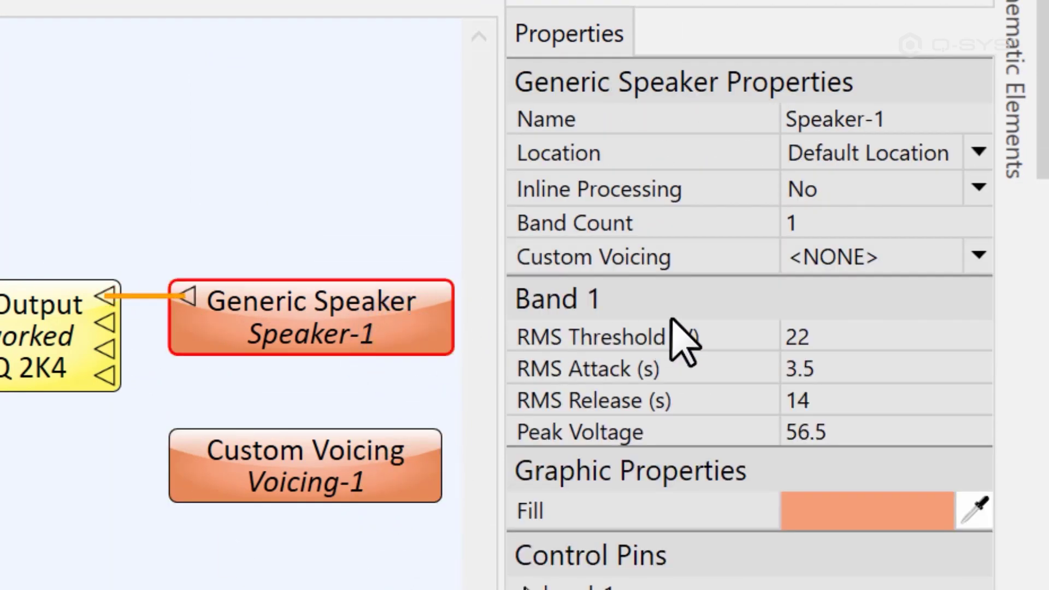
pyautogui.click(911, 257)
pyautogui.click(914, 329)
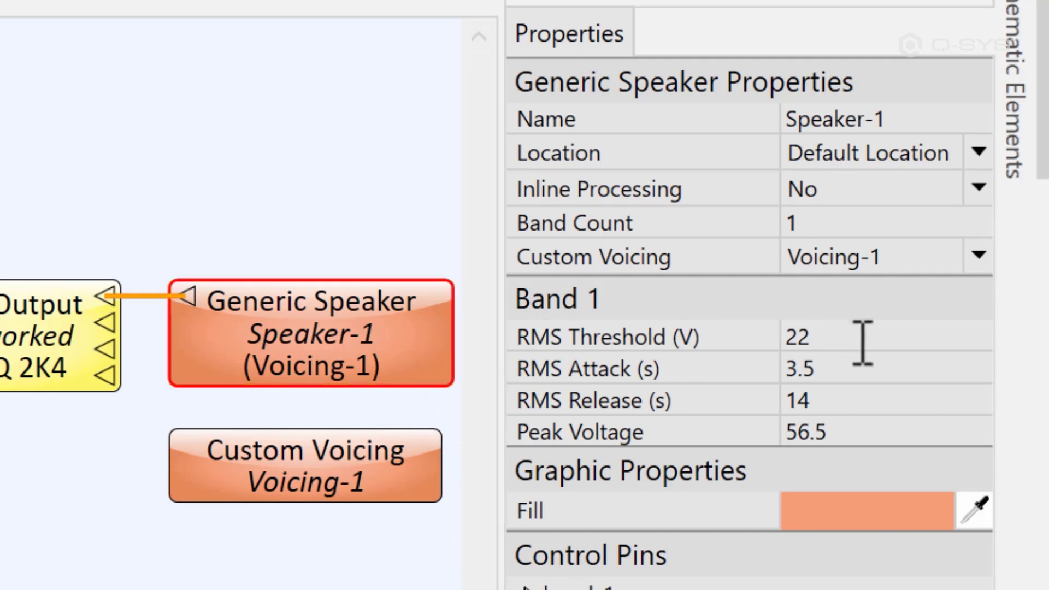
# Change the Generic Speaker's Band Count property to 2
pyautogui.moveTo(864, 343)
pyautogui.moveTo(873, 370)
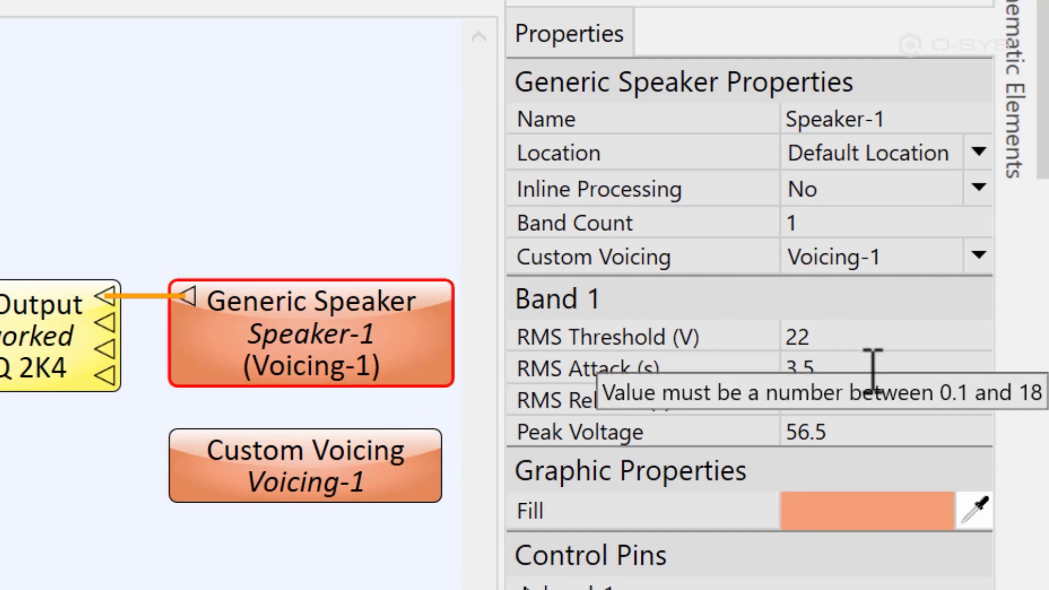
pyautogui.moveTo(872, 401)
pyautogui.moveTo(868, 433)
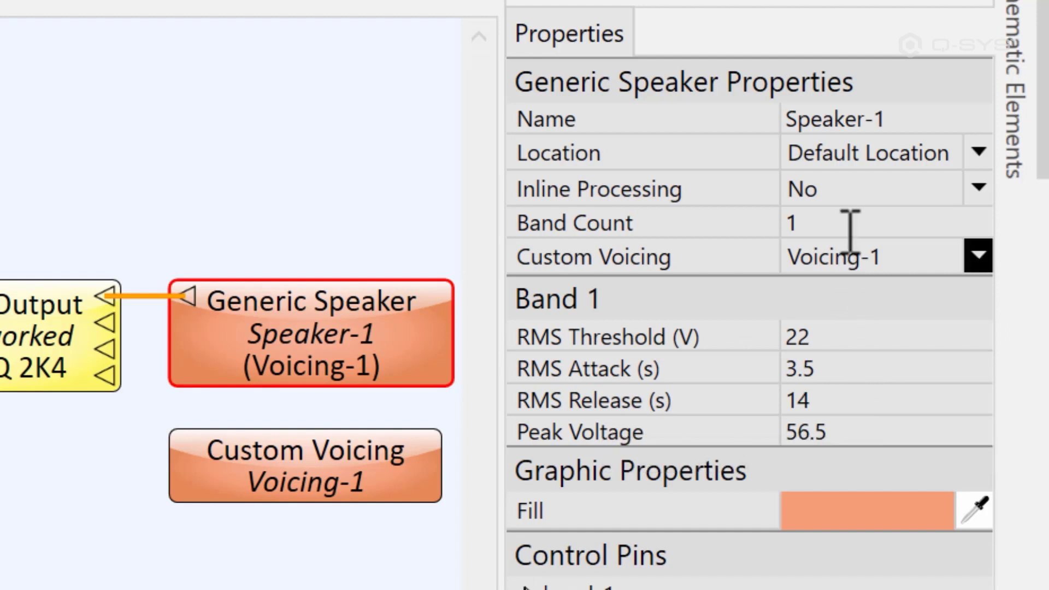
pyautogui.click(850, 223)
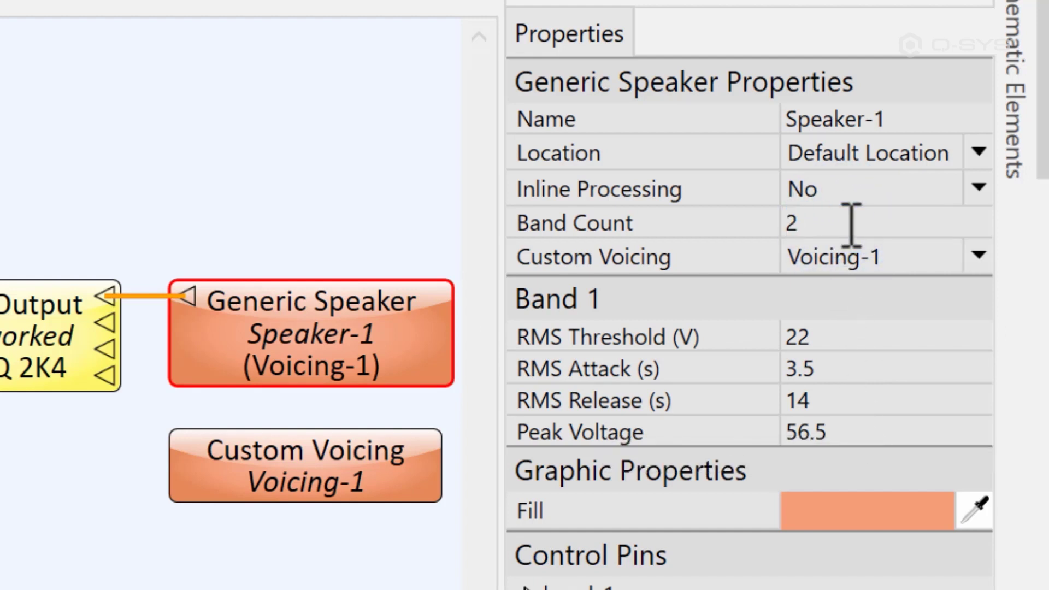
pyautogui.click(855, 233)
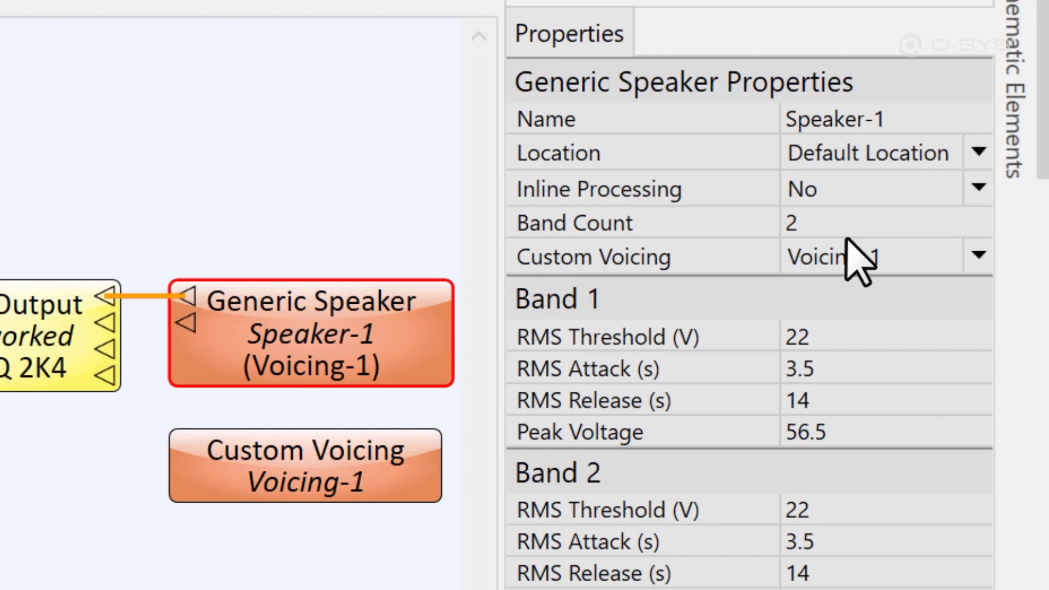
pyautogui.click(425, 482)
# Set Voicing-1's Band Count to 2, rename it SpeakerX, and open its control panel
pyautogui.click(874, 218)
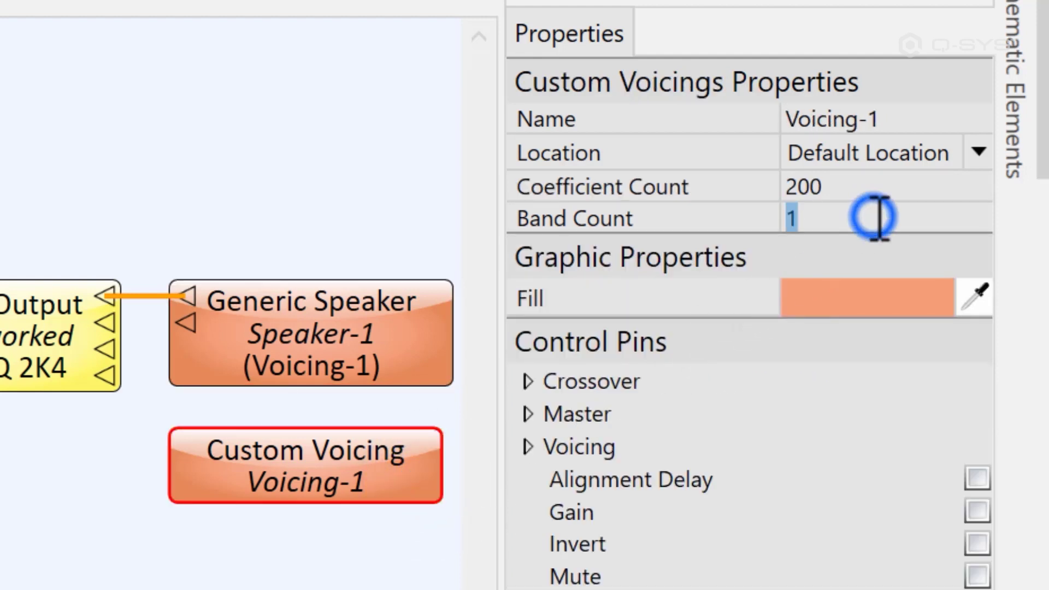
pyautogui.write('2')
pyautogui.press('Return')
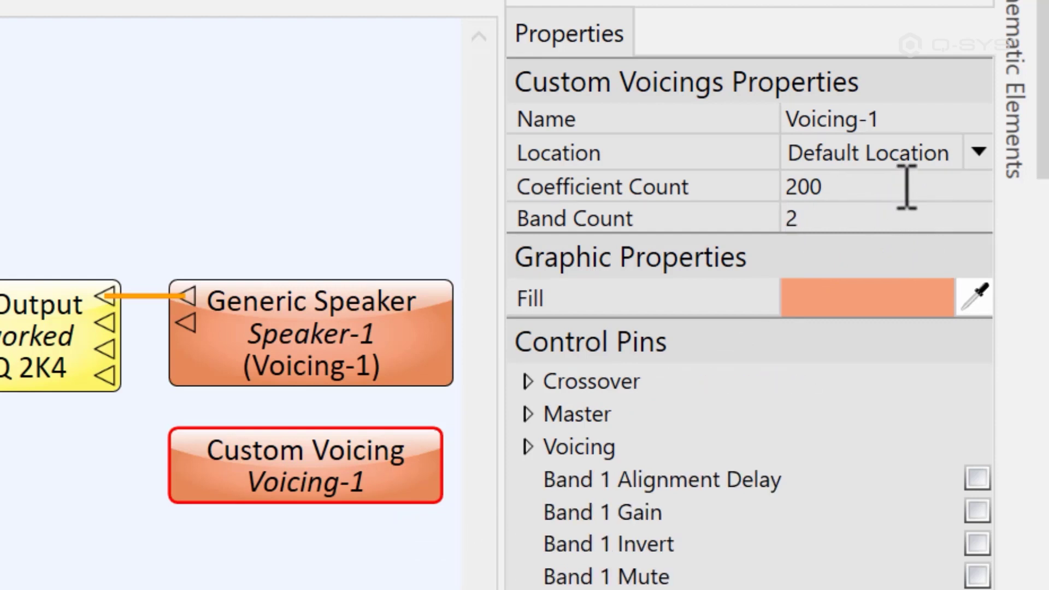
pyautogui.click(934, 128)
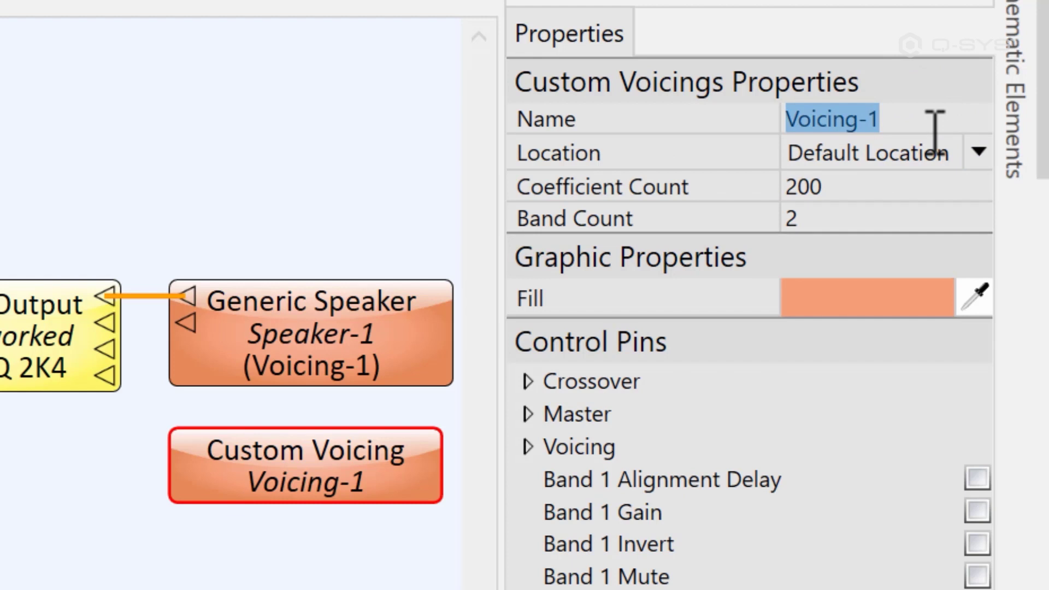
pyautogui.write('SpeakerX')
pyautogui.press('Return')
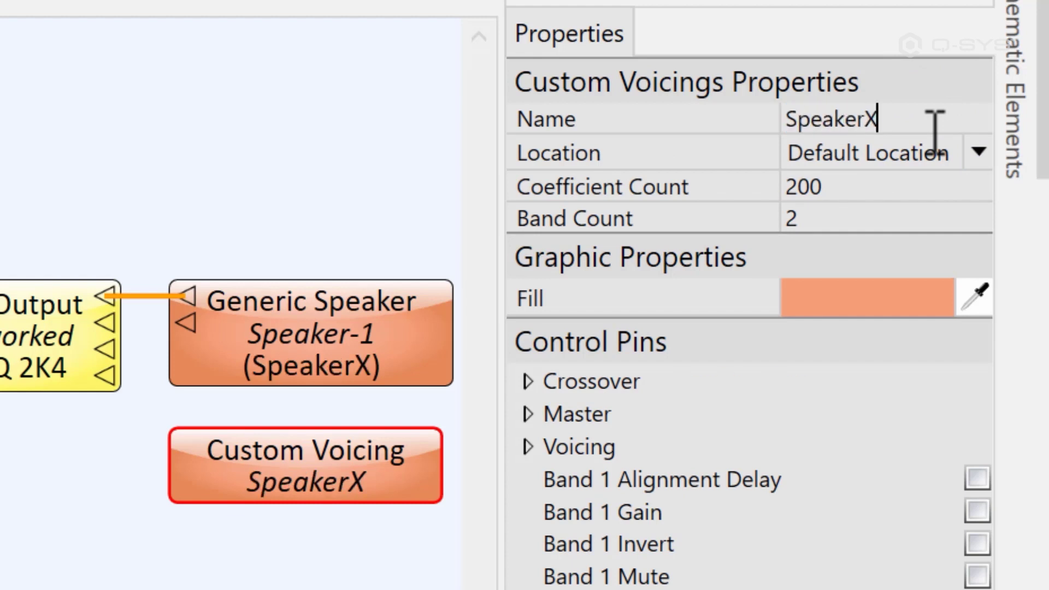
pyautogui.click(402, 485)
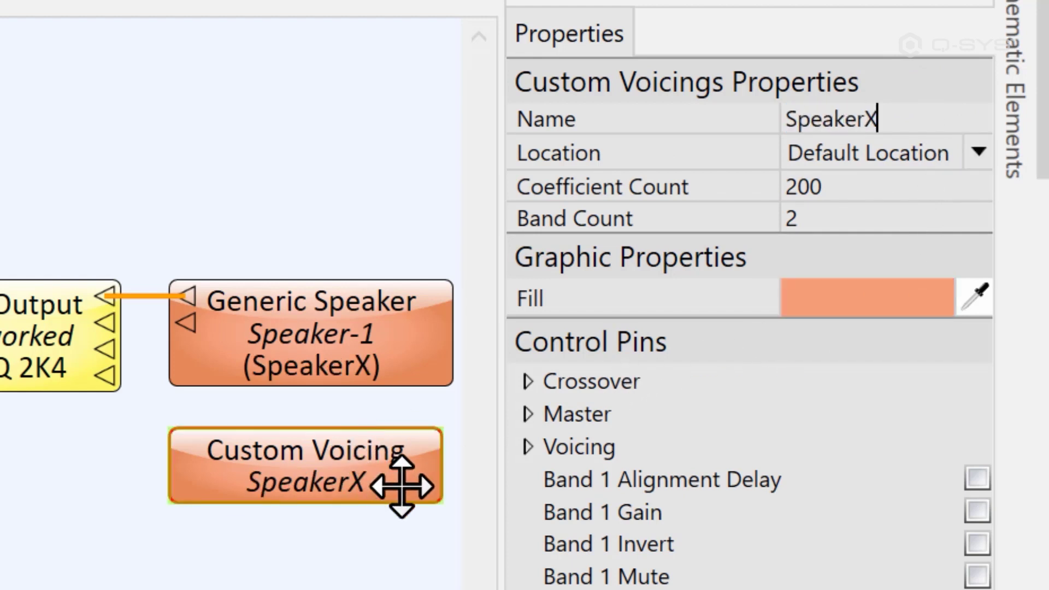
pyautogui.doubleClick(402, 485)
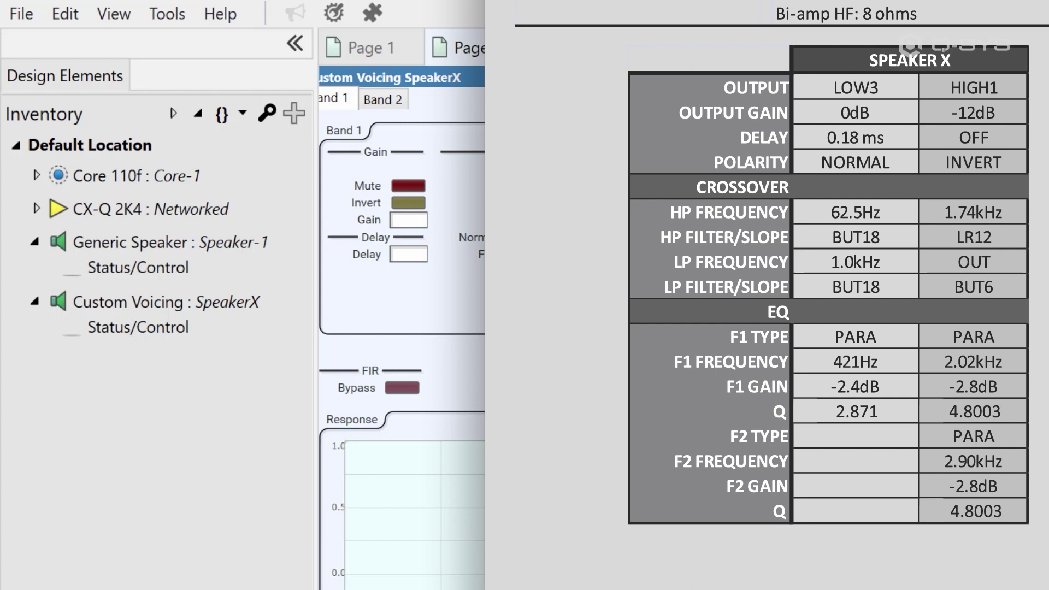
# Start Emulate mode (F6) from the File menu
pyautogui.click(23, 13)
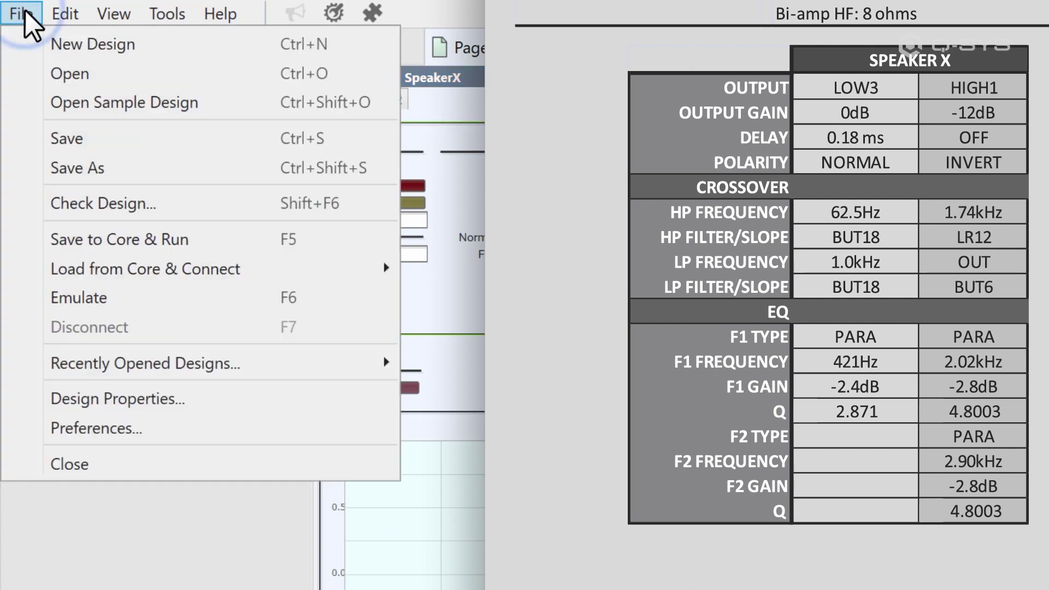
pyautogui.click(241, 300)
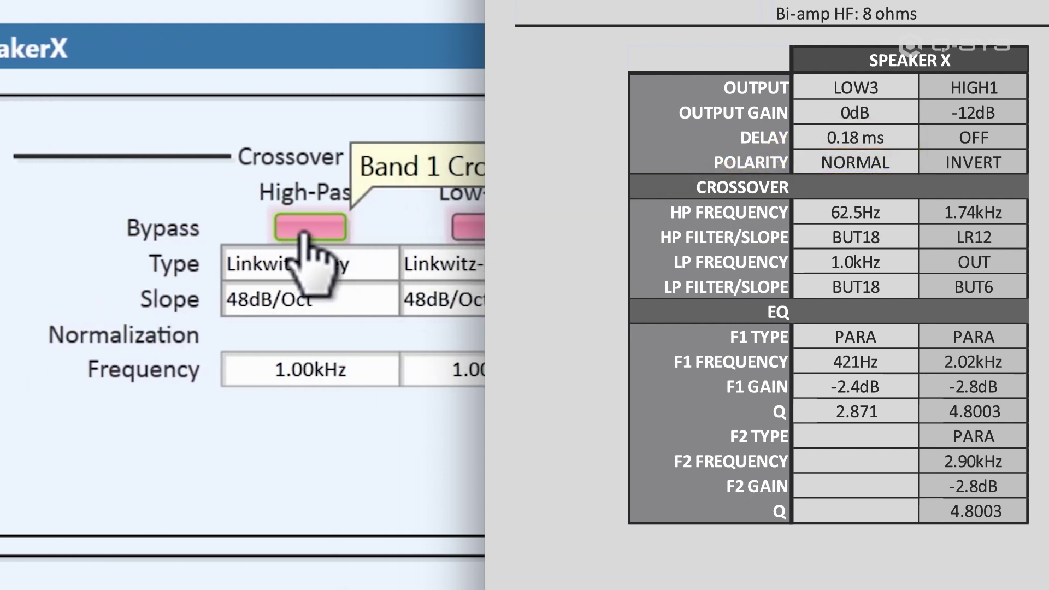
# Set Band 1's high-pass to 62.5Hz, Butterworth, 18dB/Oct
pyautogui.click(328, 371)
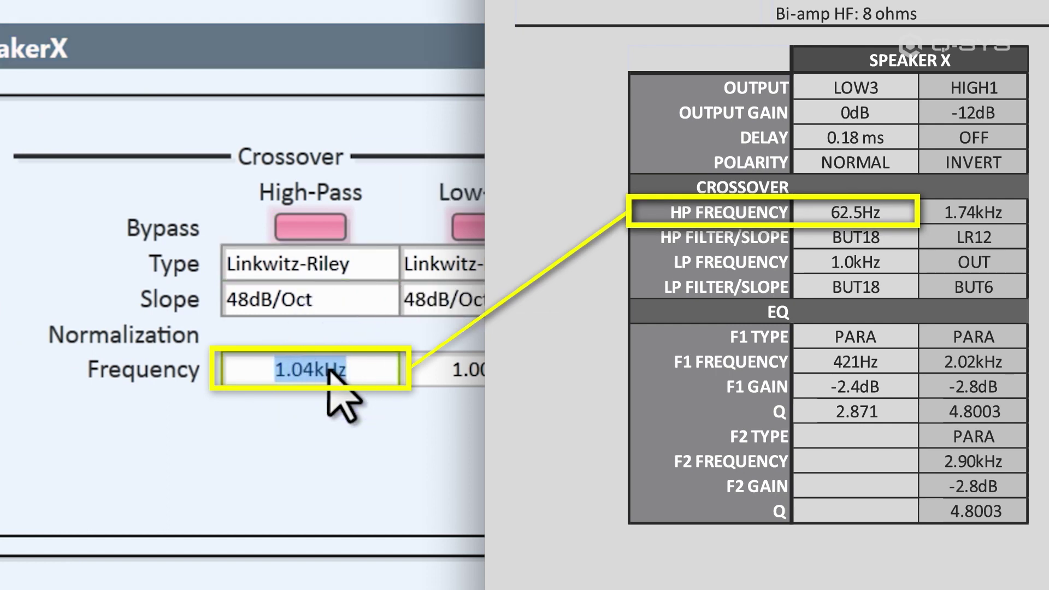
pyautogui.write('62.5')
pyautogui.press('Return')
pyautogui.click(335, 265)
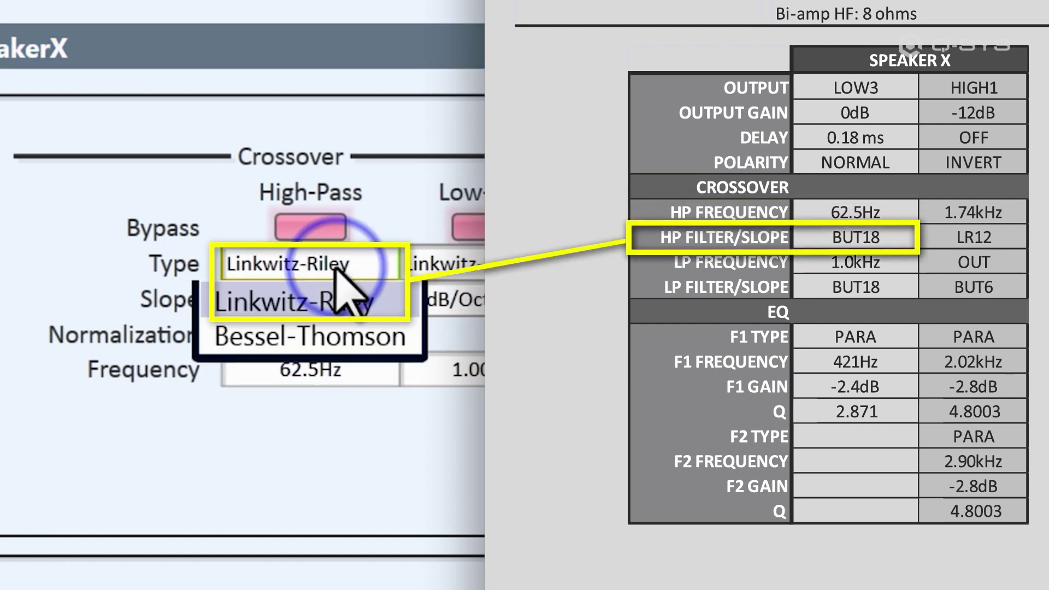
pyautogui.click(342, 330)
pyautogui.click(337, 306)
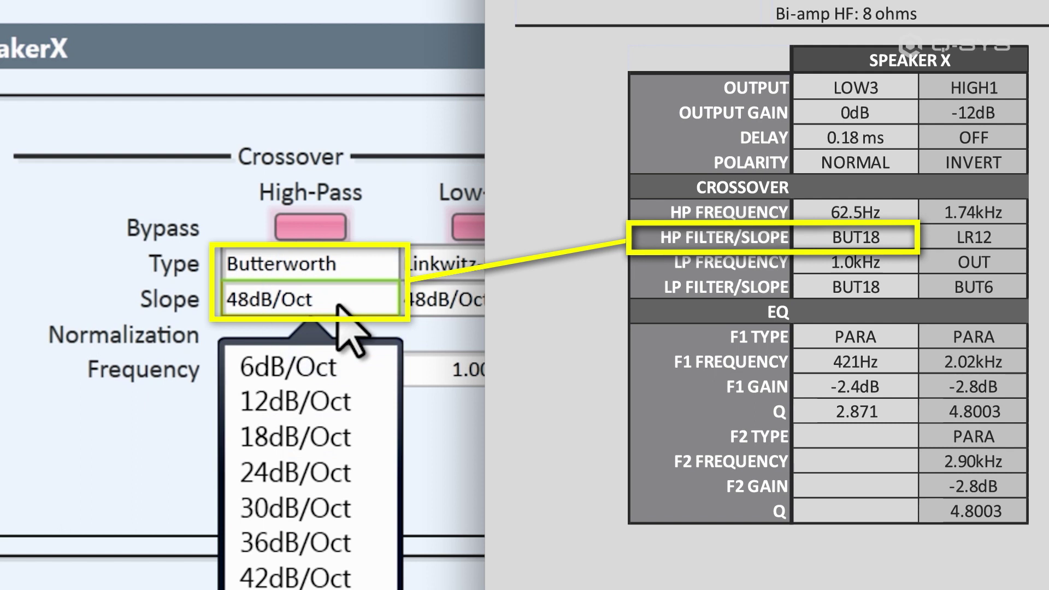
pyautogui.click(341, 437)
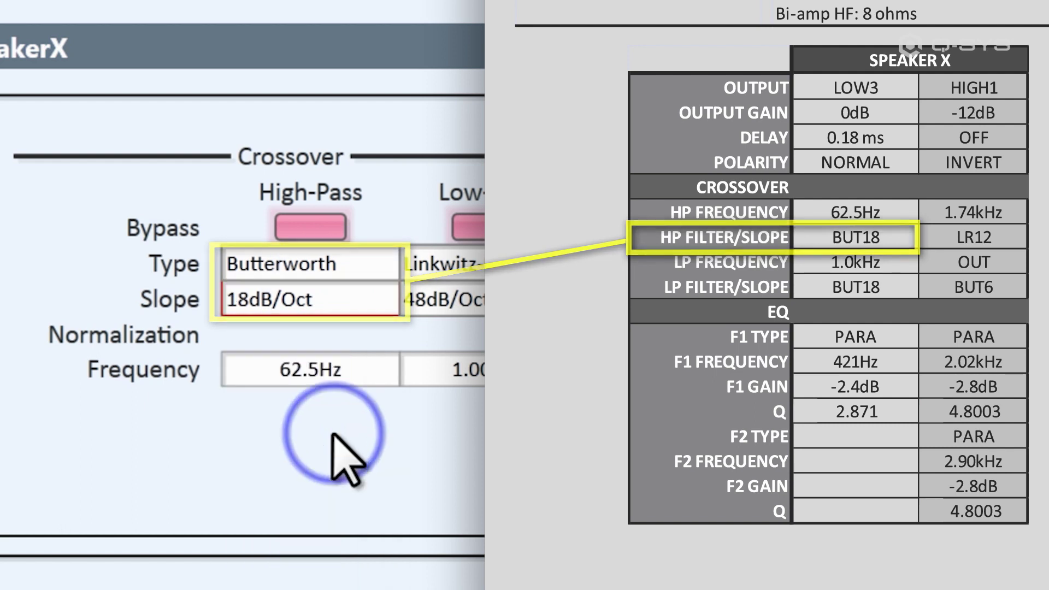
# Make Band 1's 1.00kHz low-pass a Butterworth 18dB/Oct filter
pyautogui.click(473, 366)
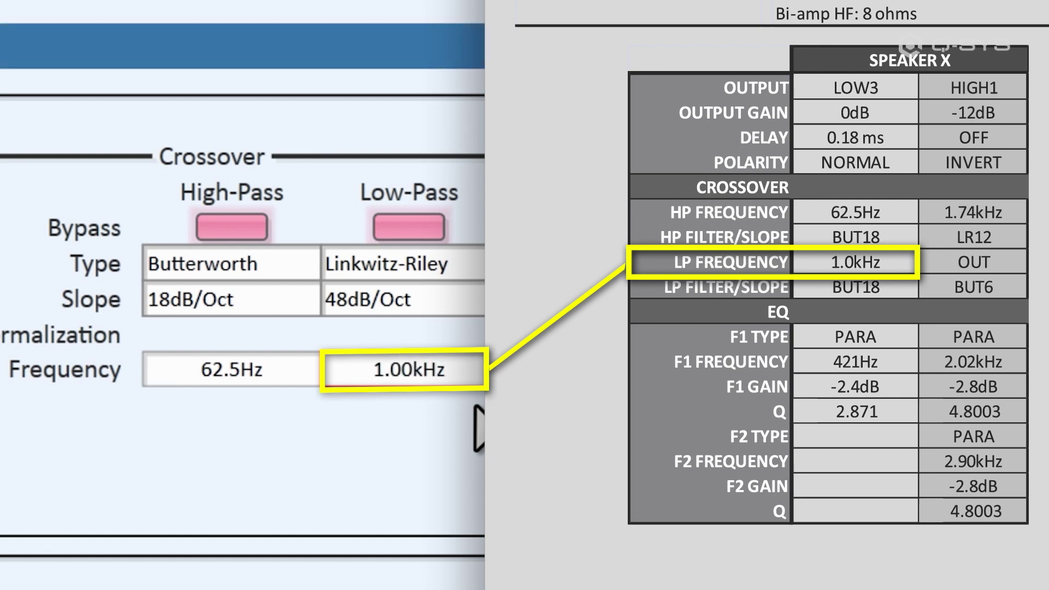
pyautogui.click(428, 257)
pyautogui.click(432, 336)
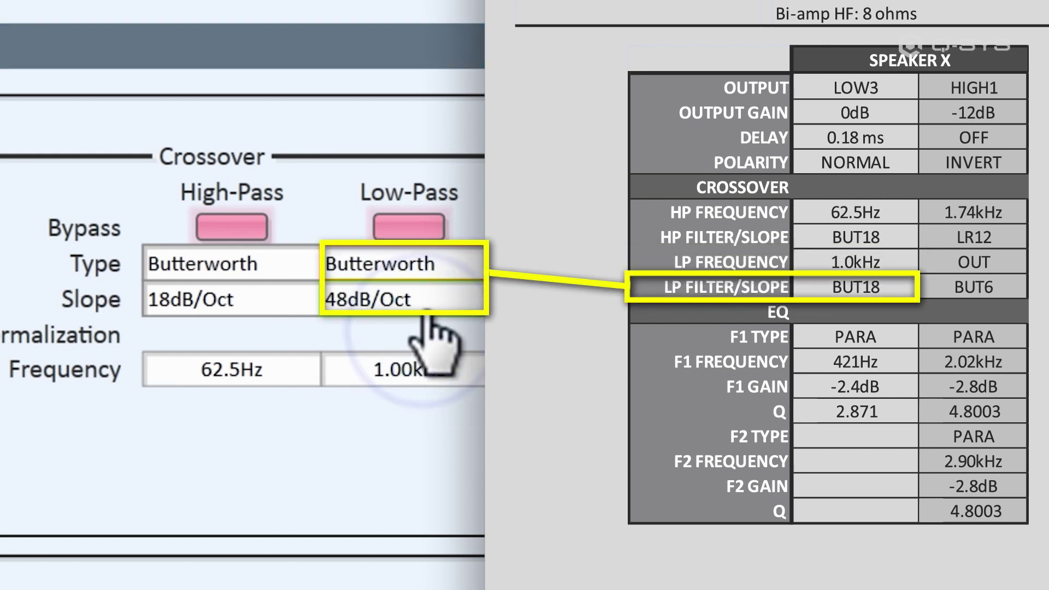
pyautogui.click(424, 302)
pyautogui.click(422, 437)
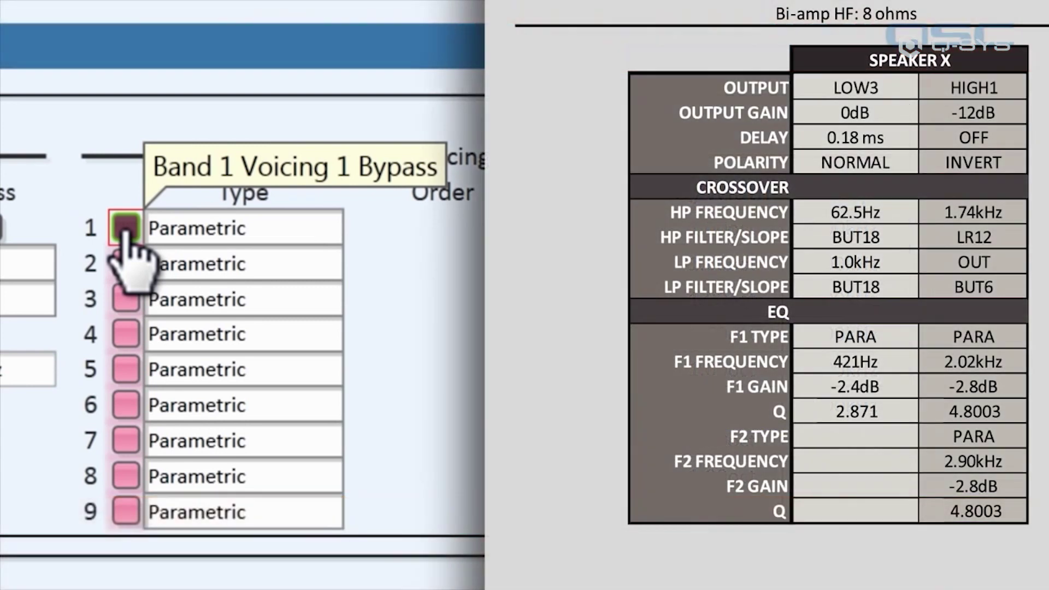
# Give Band 1's first voicing filter -2.4dB gain, 421Hz frequency and .5oct width
pyautogui.click(358, 234)
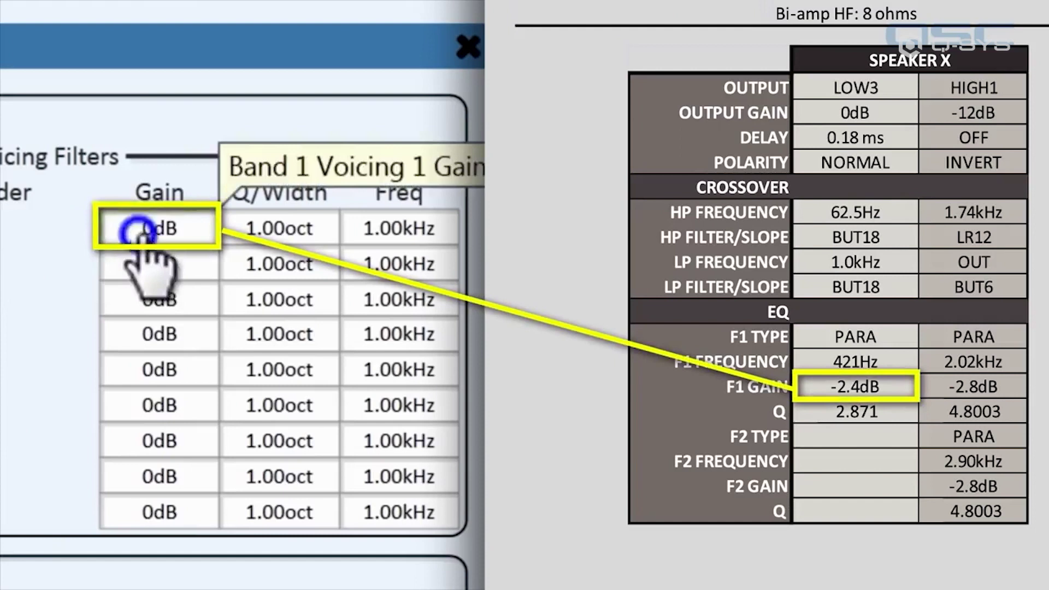
pyautogui.write('-2.4')
pyautogui.press('Return')
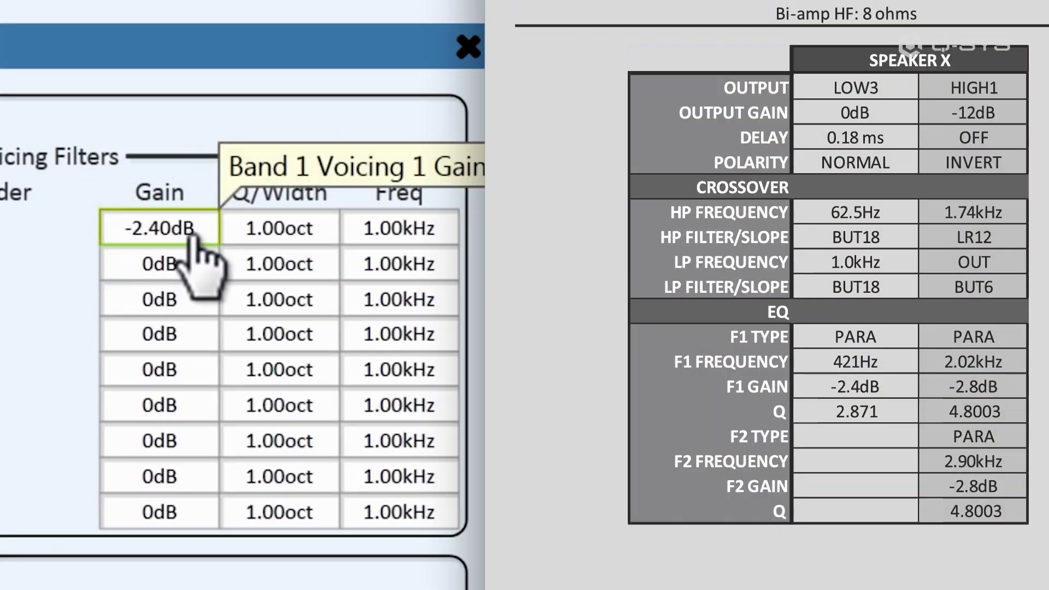
pyautogui.click(363, 230)
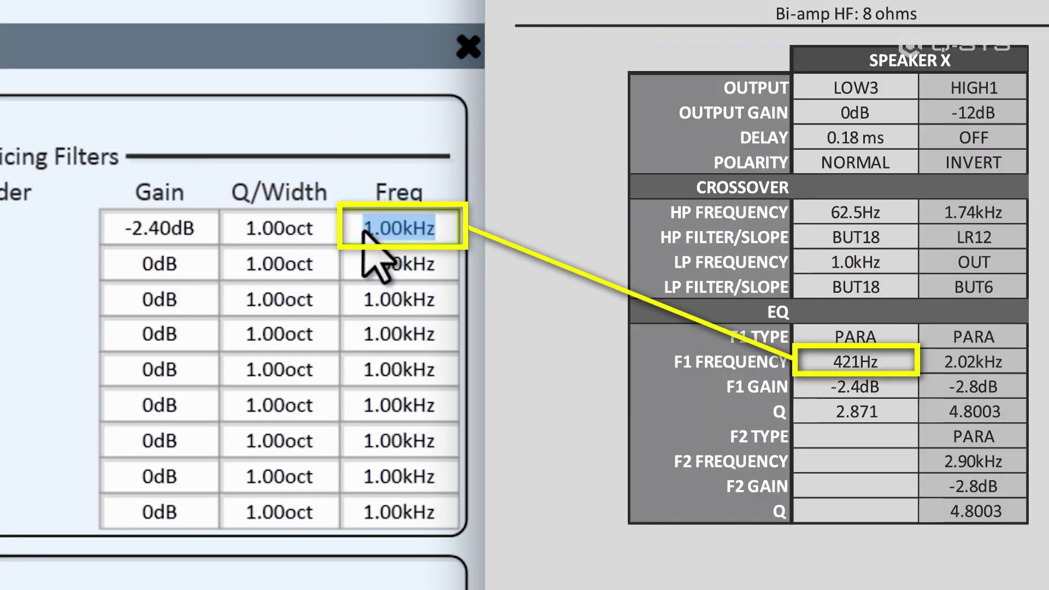
pyautogui.write('421')
pyautogui.press('Return')
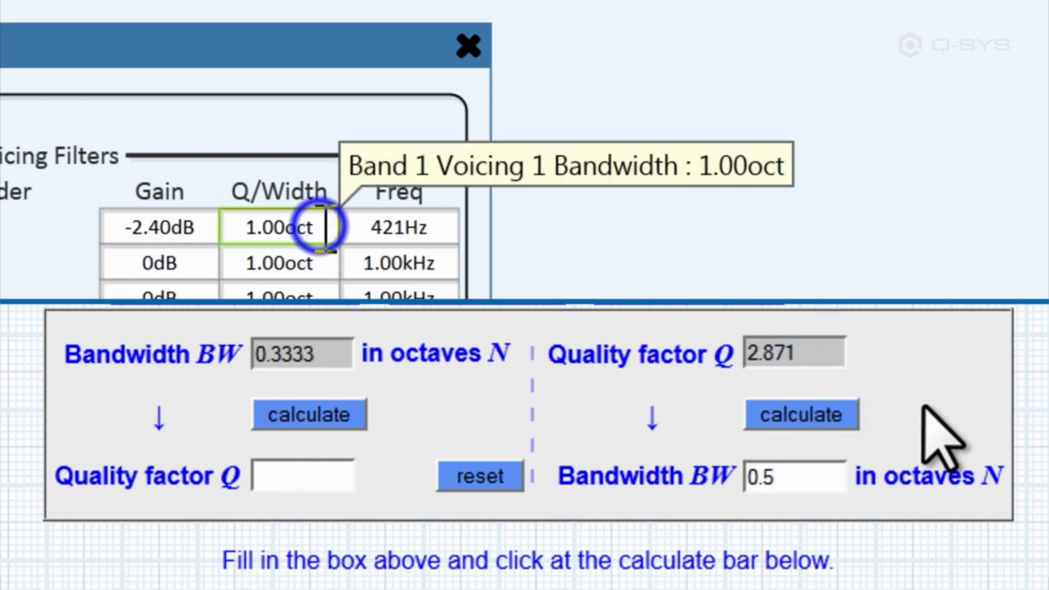
pyautogui.write('.5')
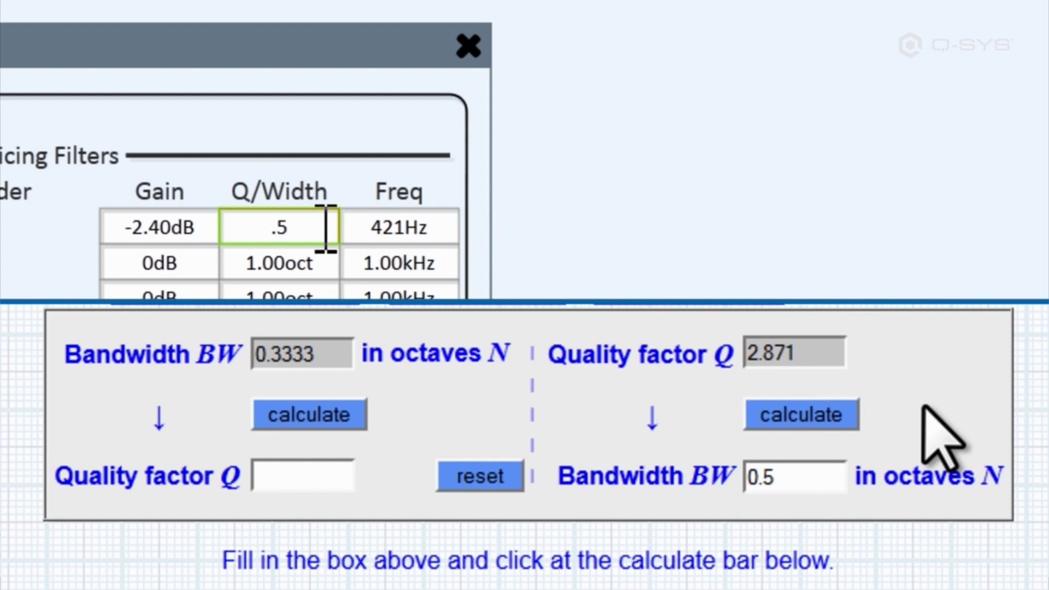
pyautogui.press('Return')
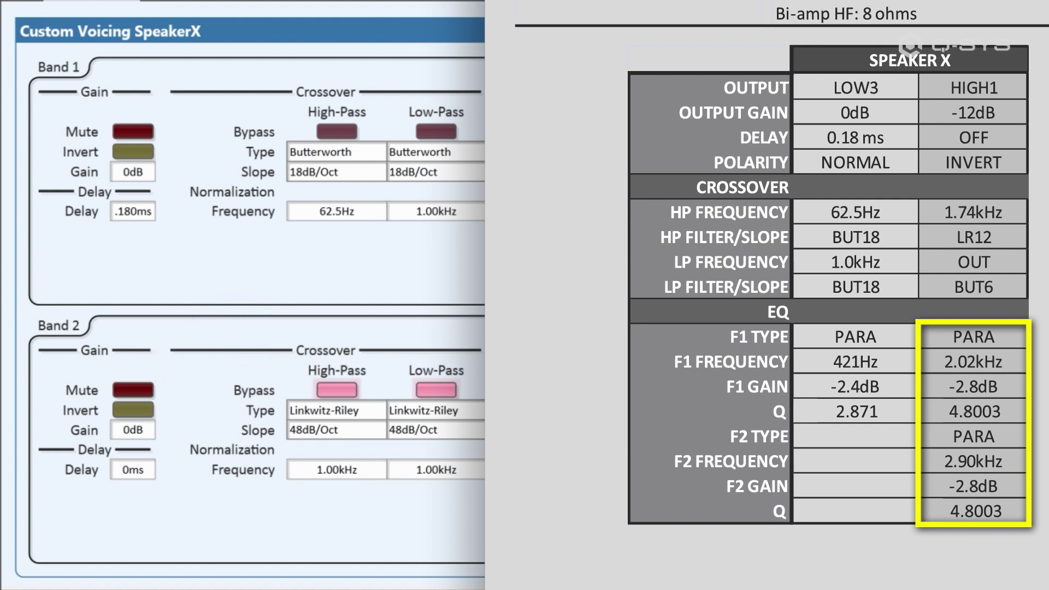
# Make Band 2's Parametric voicing filters 1 and 2 active, ready for the HF sheet's F1 and F2
pyautogui.click(460, 395)
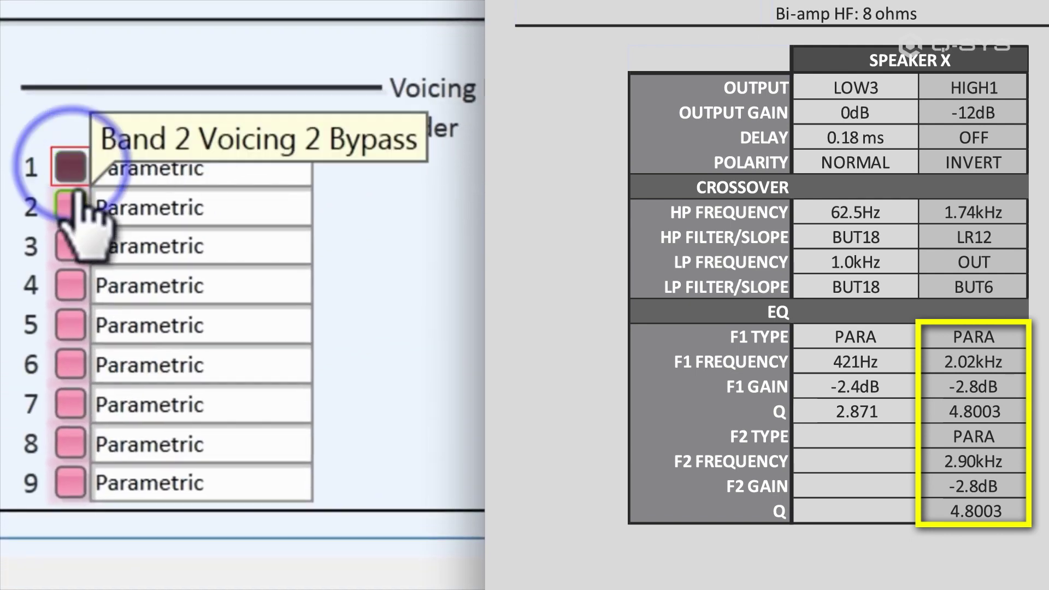
pyautogui.click(80, 199)
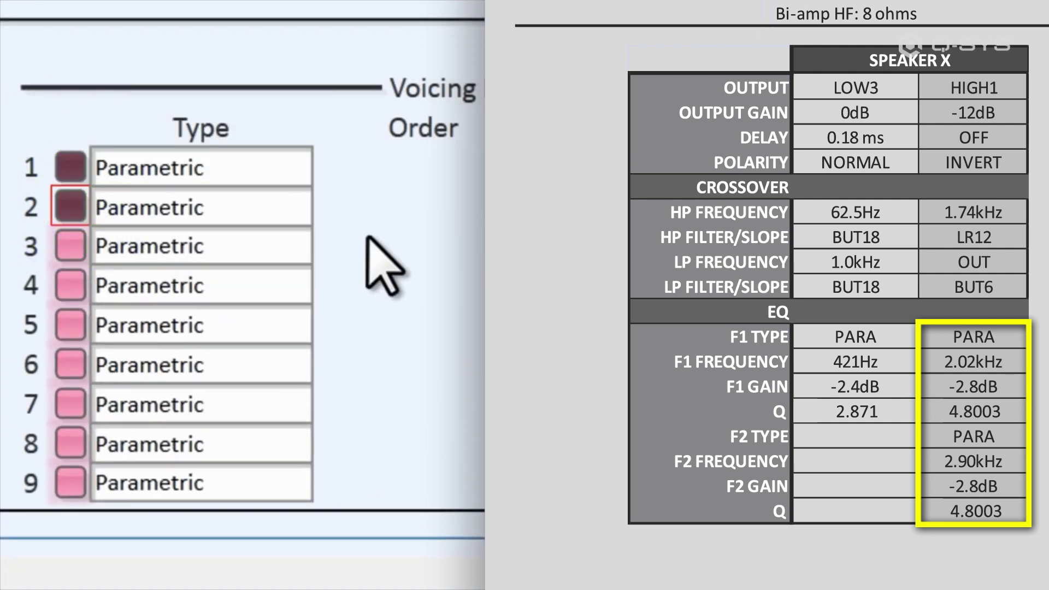